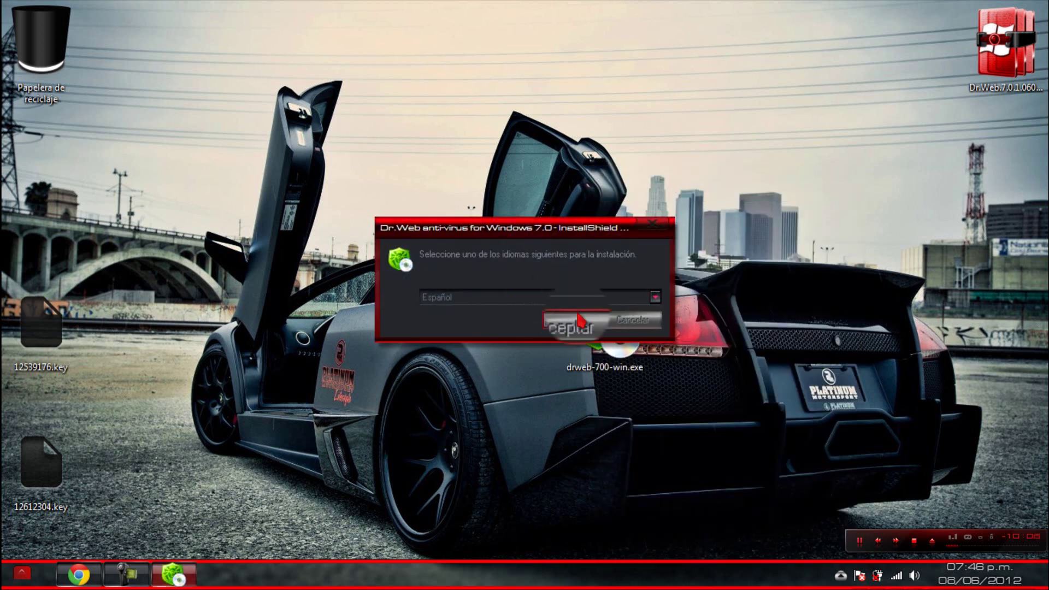
- Keep Español as the setup language, pass the welcome page and accept the license terms
left_click(652, 297)
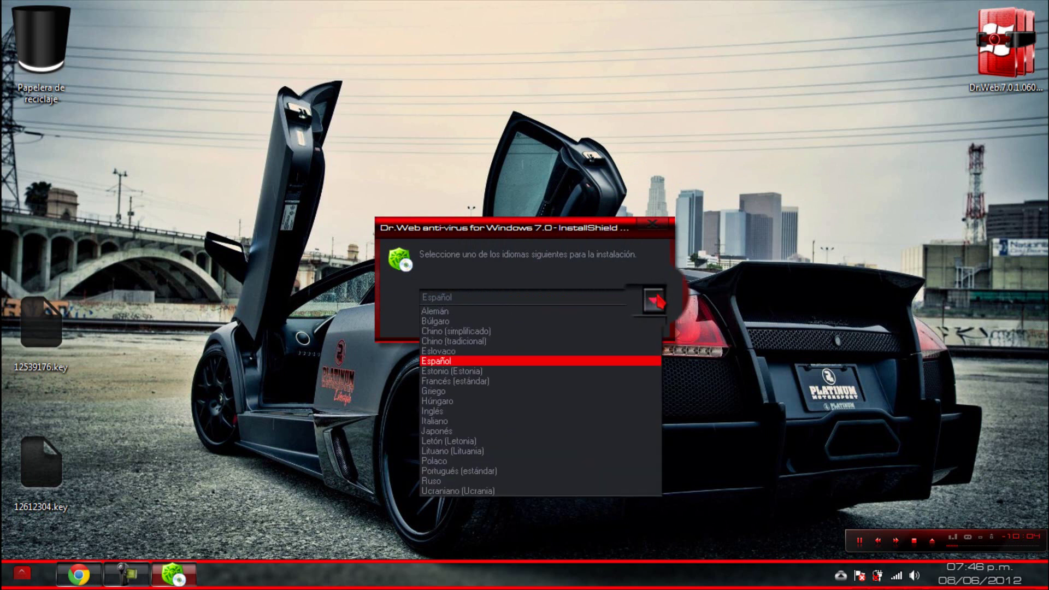
left_click(659, 301)
left_click(571, 320)
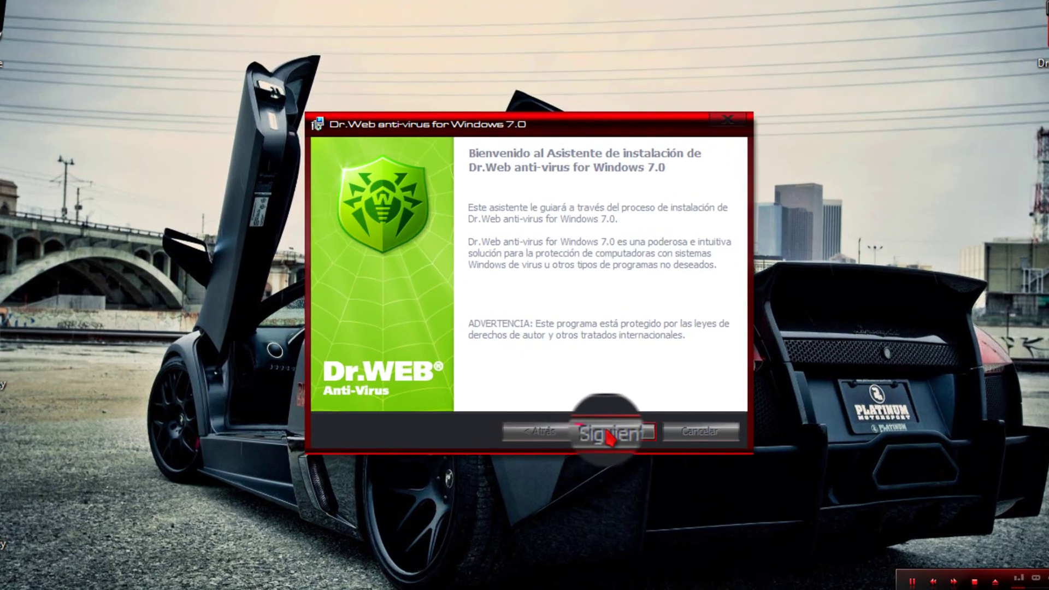
left_click(601, 410)
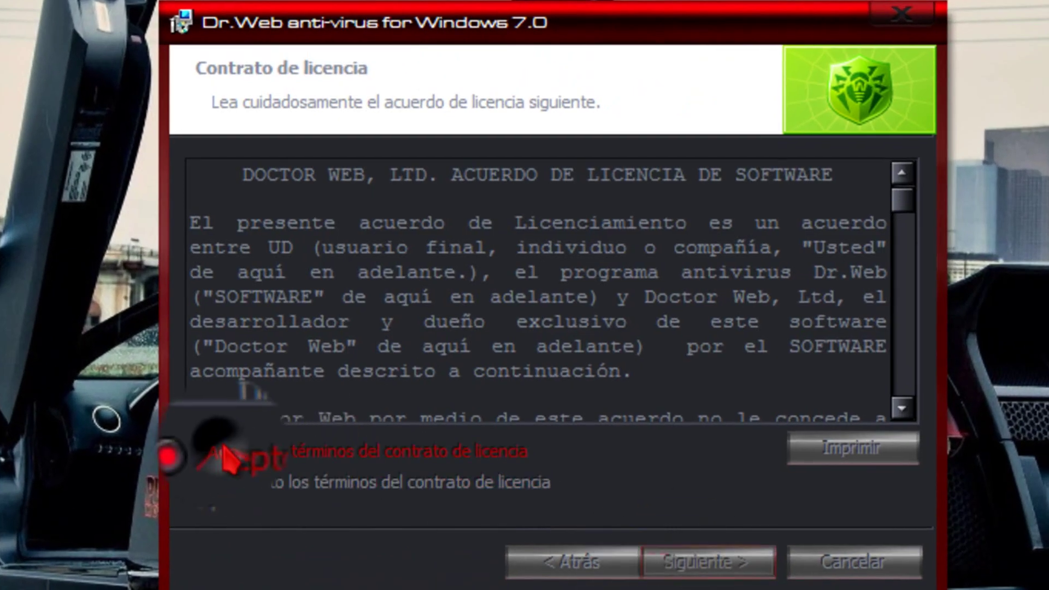
left_click(194, 451)
- Confirm that no other anti-virus is installed on the computer
left_click(716, 564)
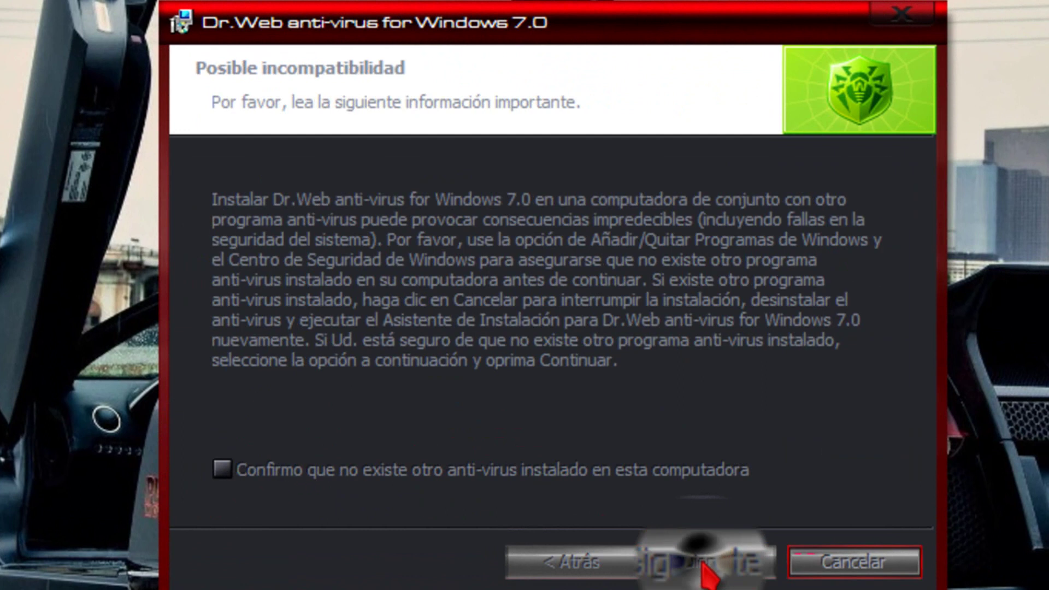
left_click(225, 477)
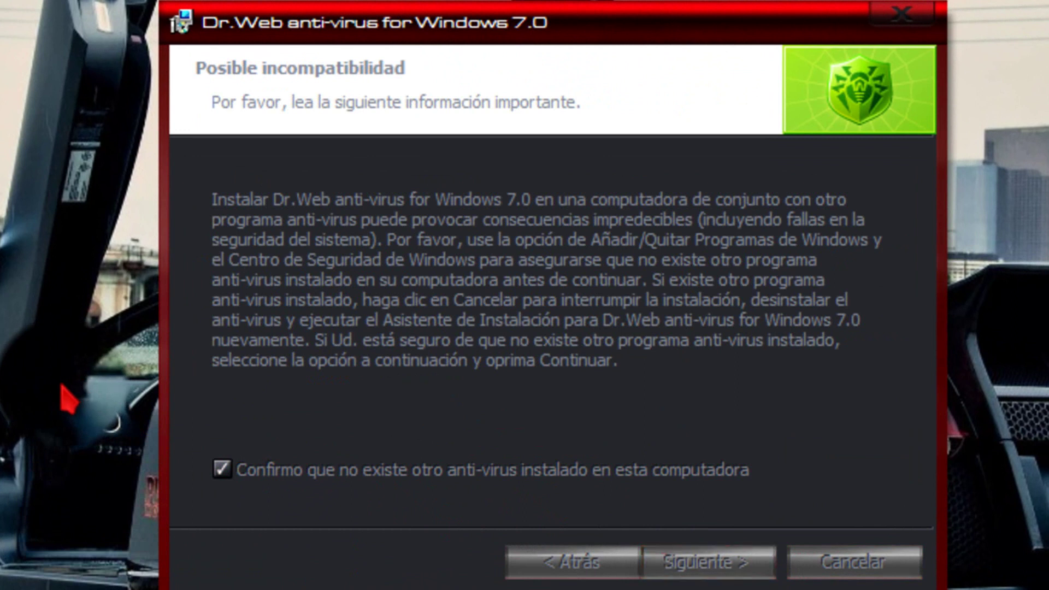
left_click(711, 563)
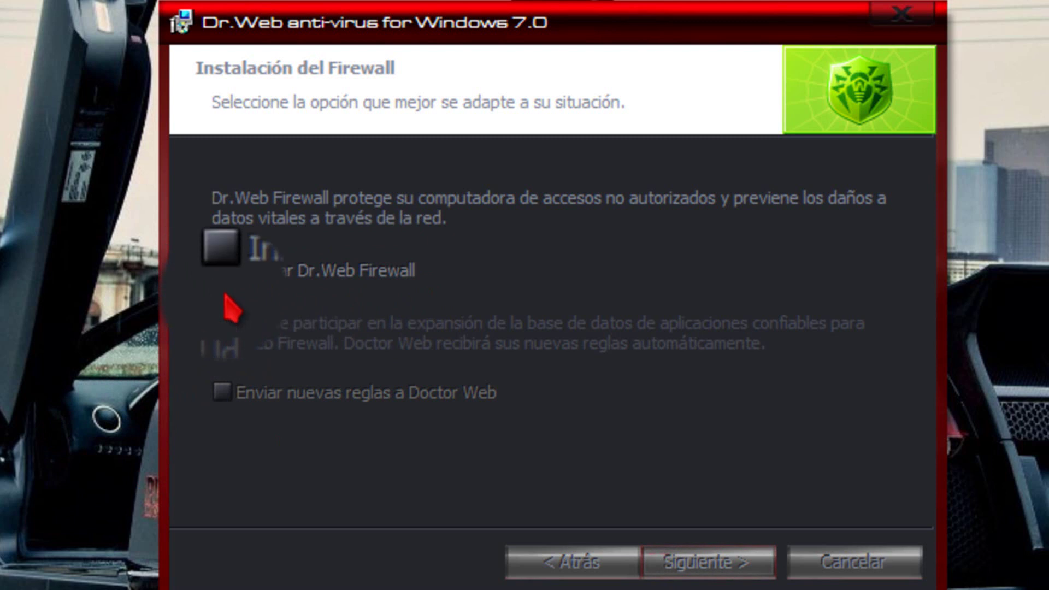
- Leave Dr.Web Firewall out of the installation and continue to the license file page
left_click(221, 271)
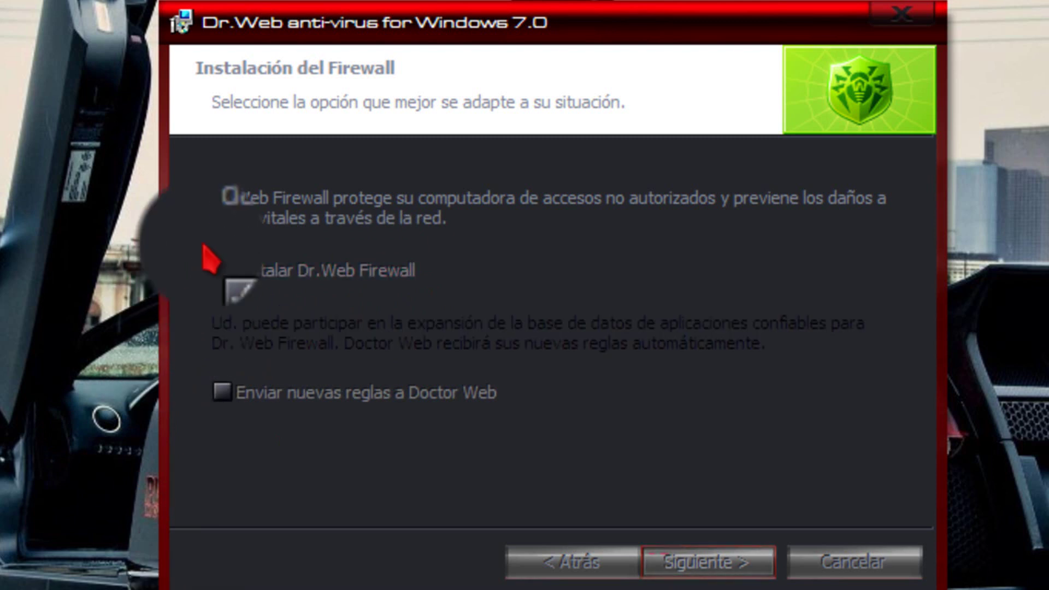
left_click(221, 272)
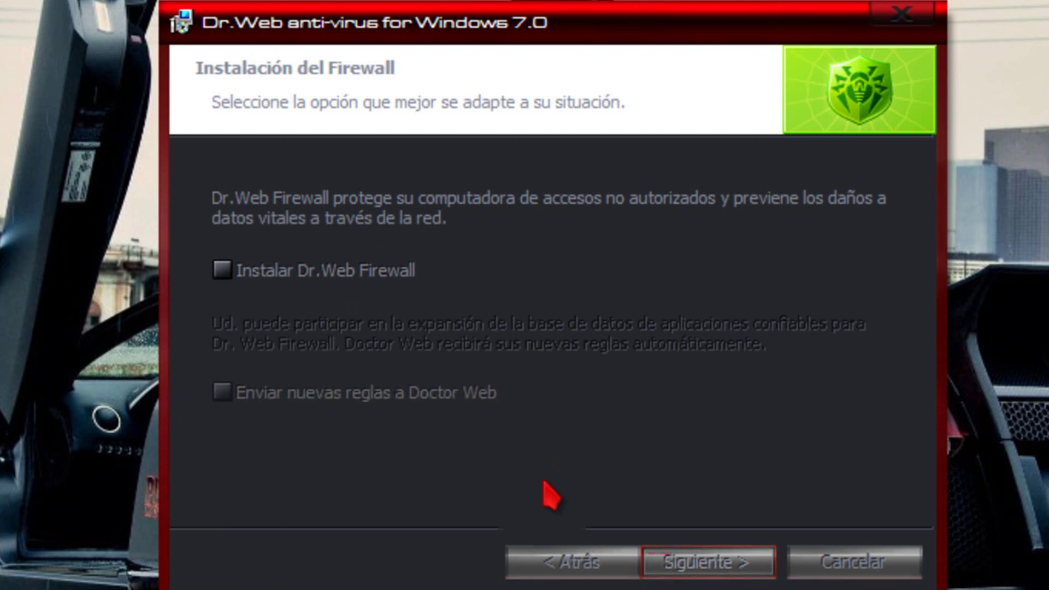
left_click(705, 563)
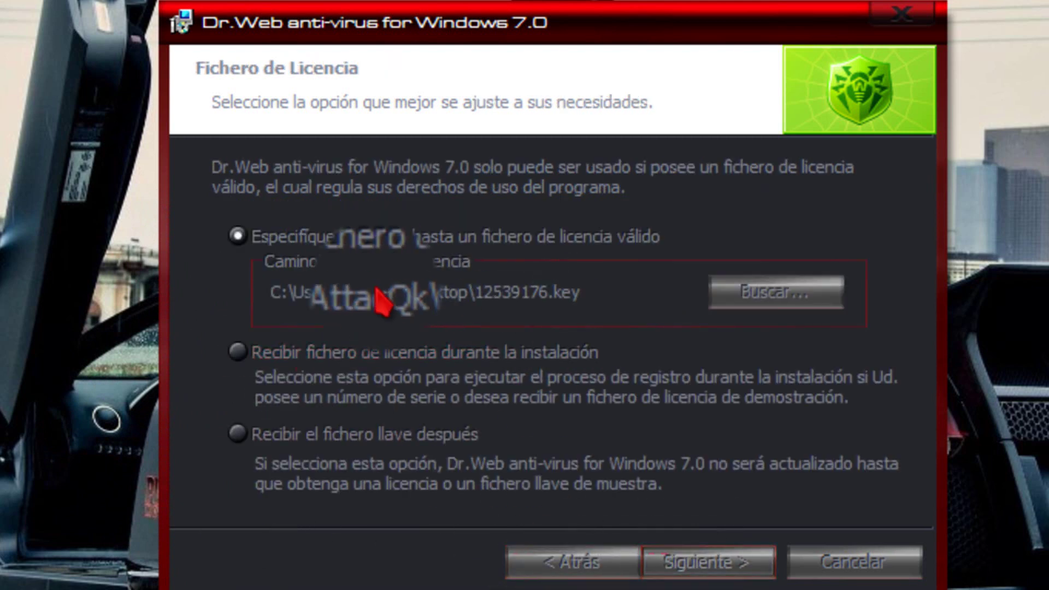
- Use 12539176.key from the desktop as the license file and continue
left_click(787, 304)
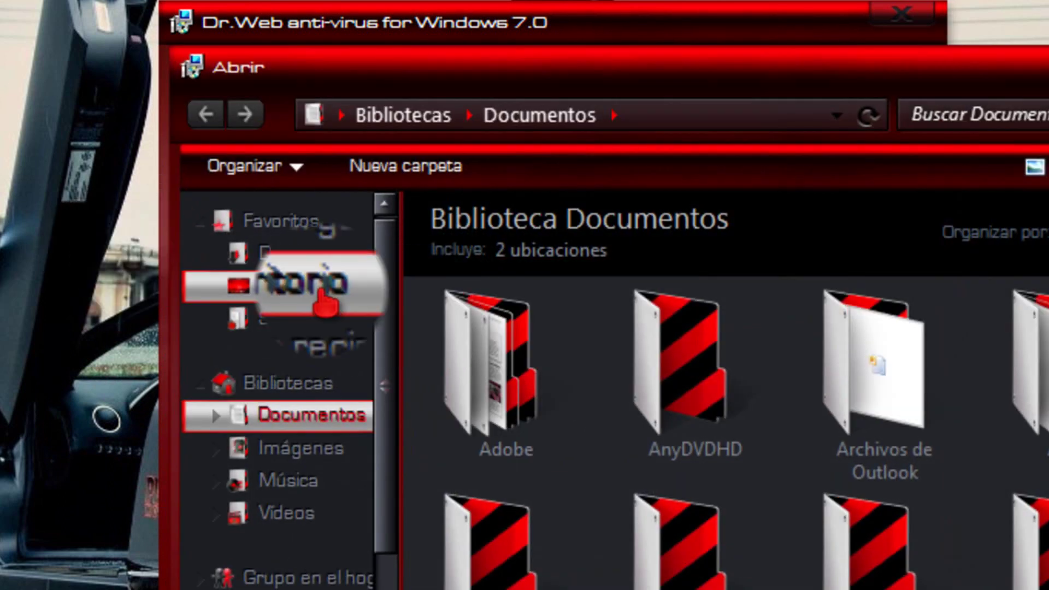
left_click(306, 285)
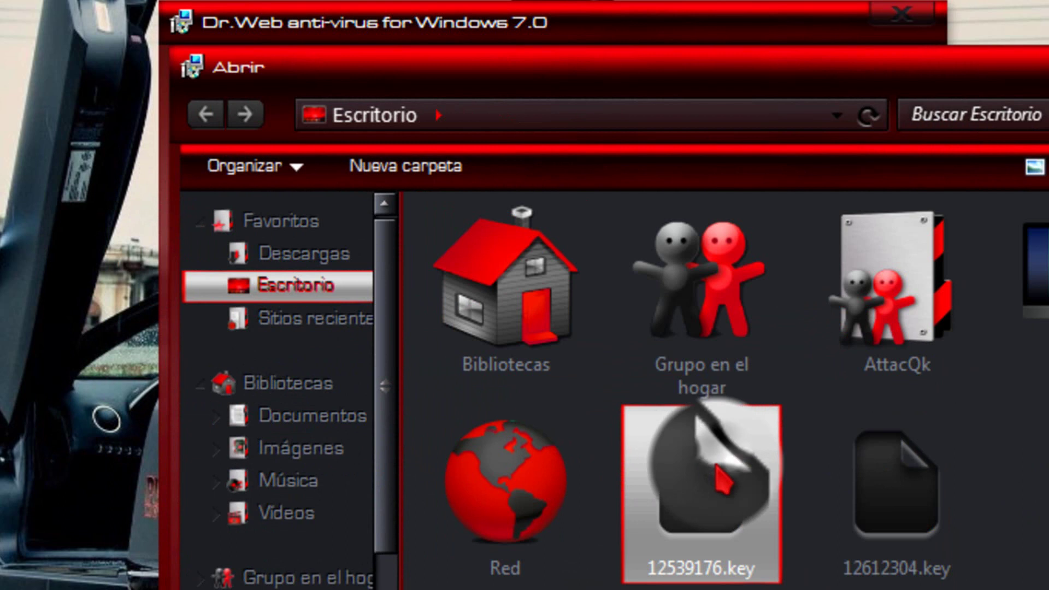
double_click(701, 481)
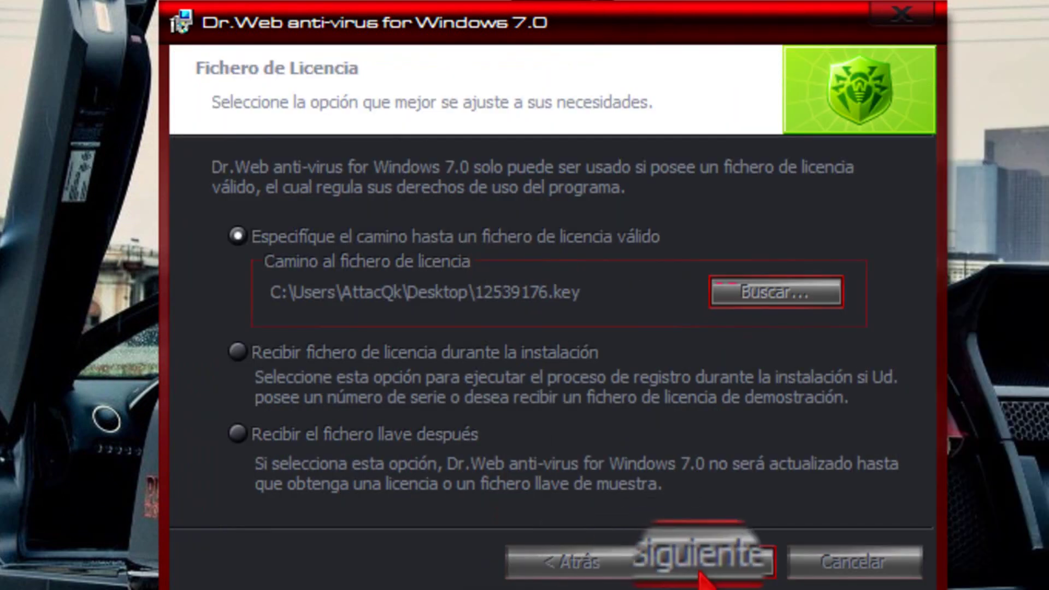
left_click(705, 571)
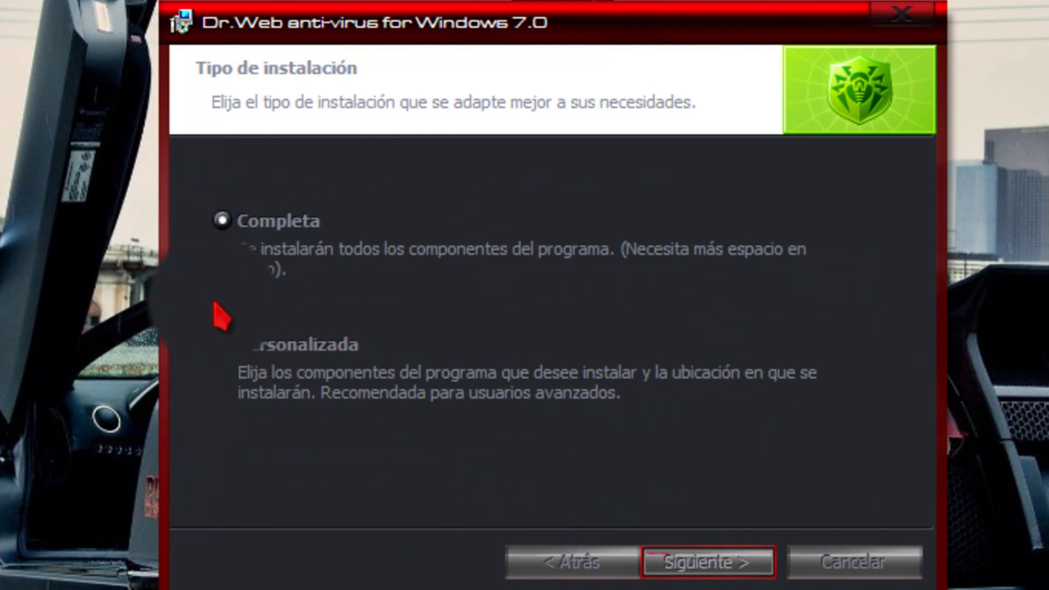
- Run the Completa installation of Dr.Web and finish the setup wizard
left_click(713, 562)
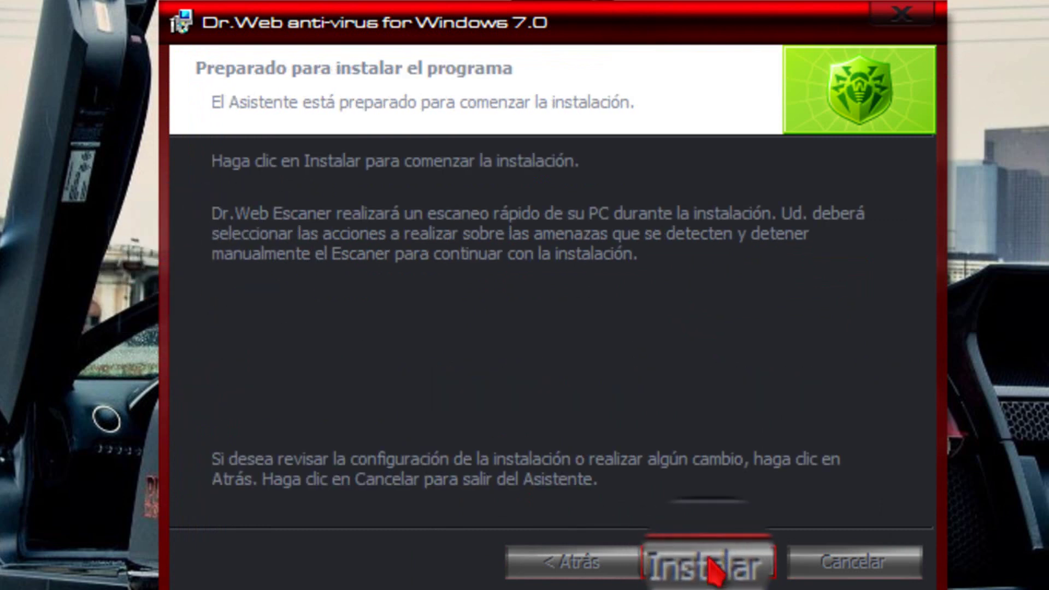
left_click(714, 572)
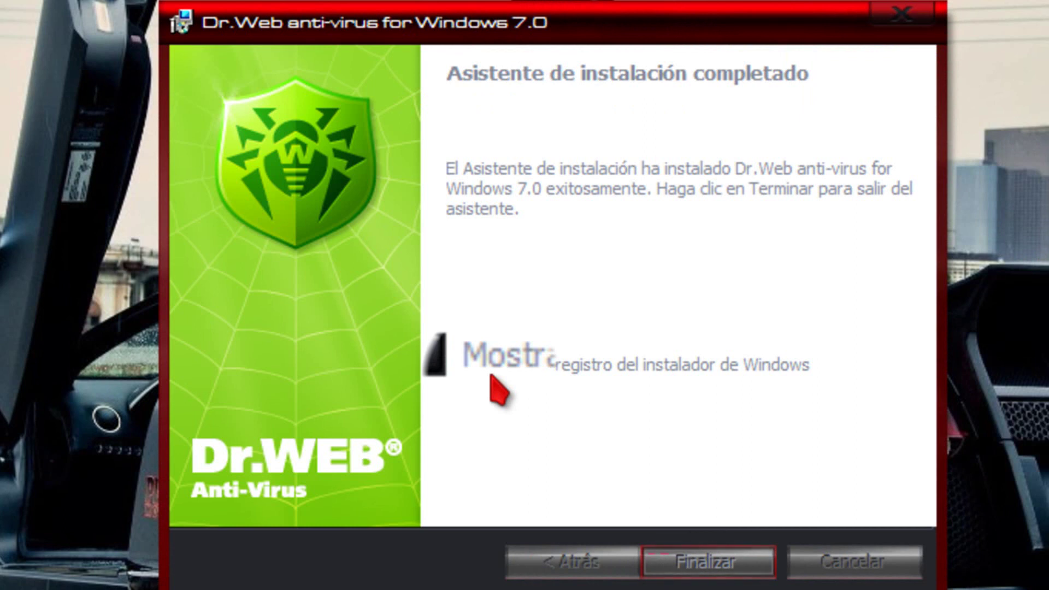
key("Return")
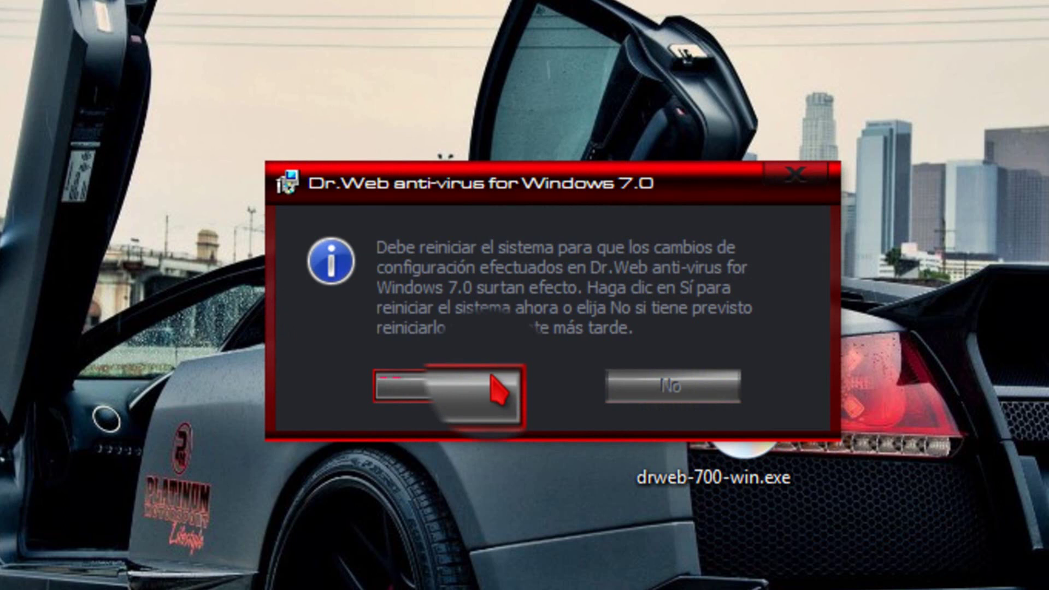
- Restart the computer now, then reveal the hidden notification-area icons
left_click(499, 389)
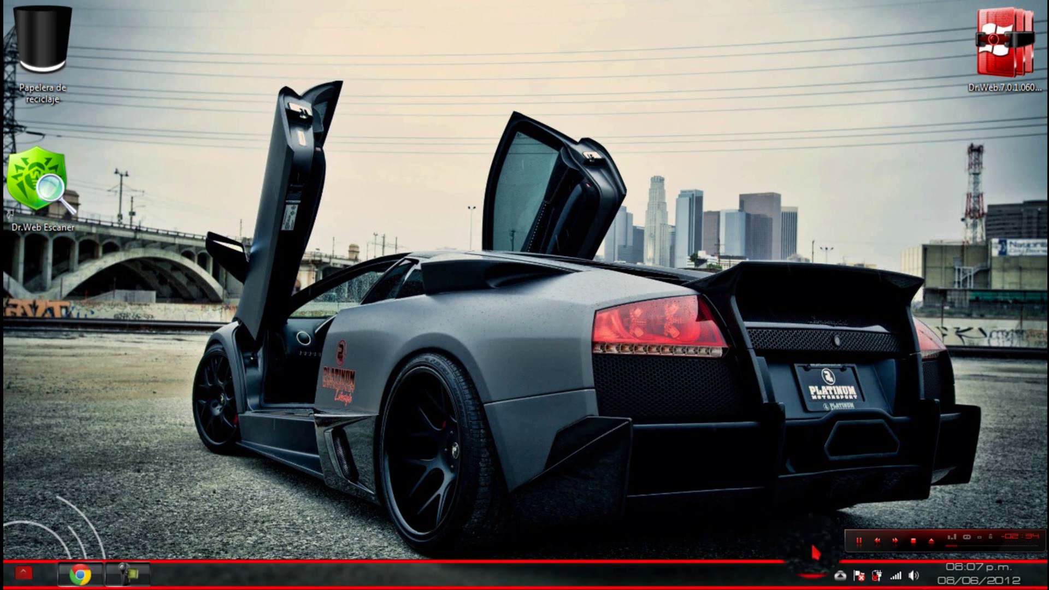
left_click(836, 575)
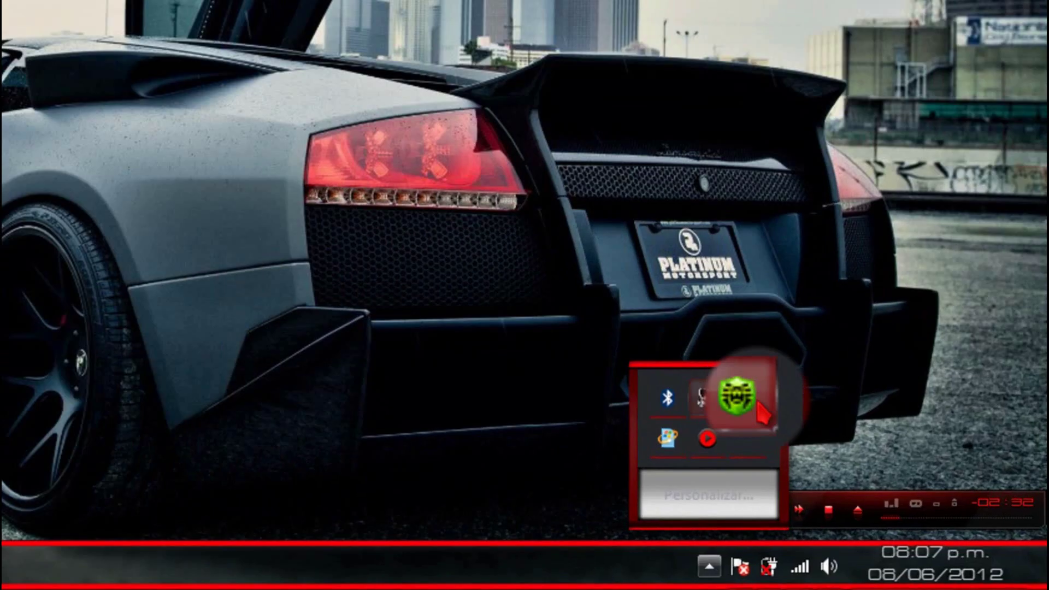
- Open the Dr.Web license manager from the tray icon's Herramientas menu
right_click(695, 360)
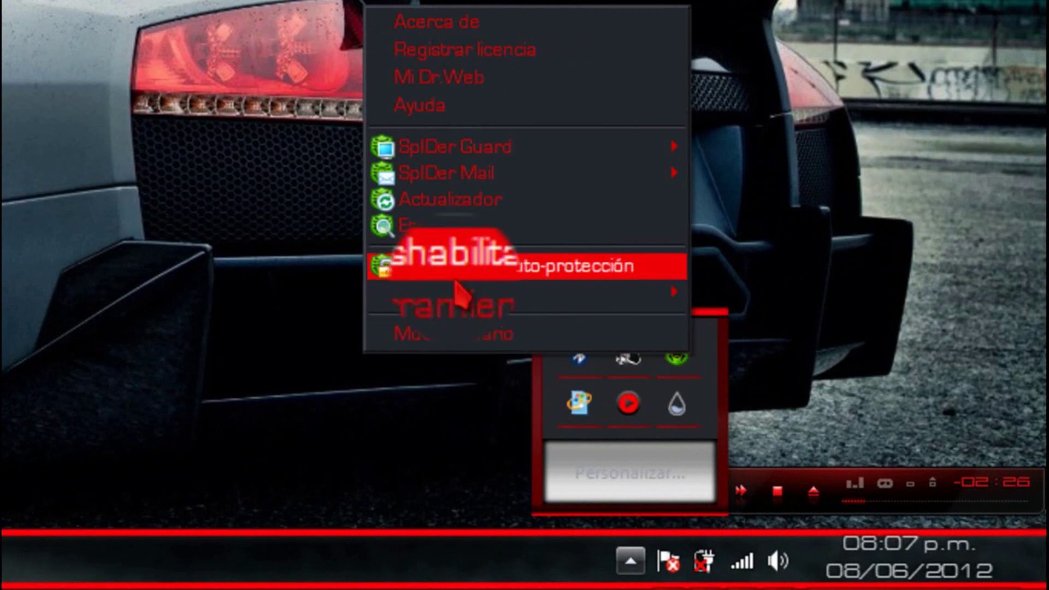
mouse_move(453, 300)
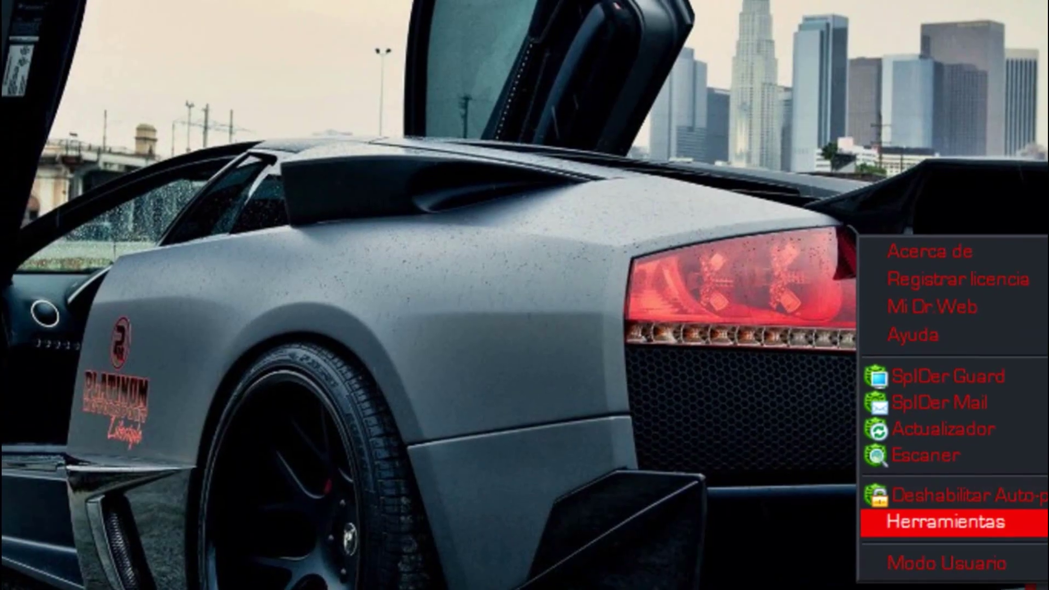
left_click(1047, 522)
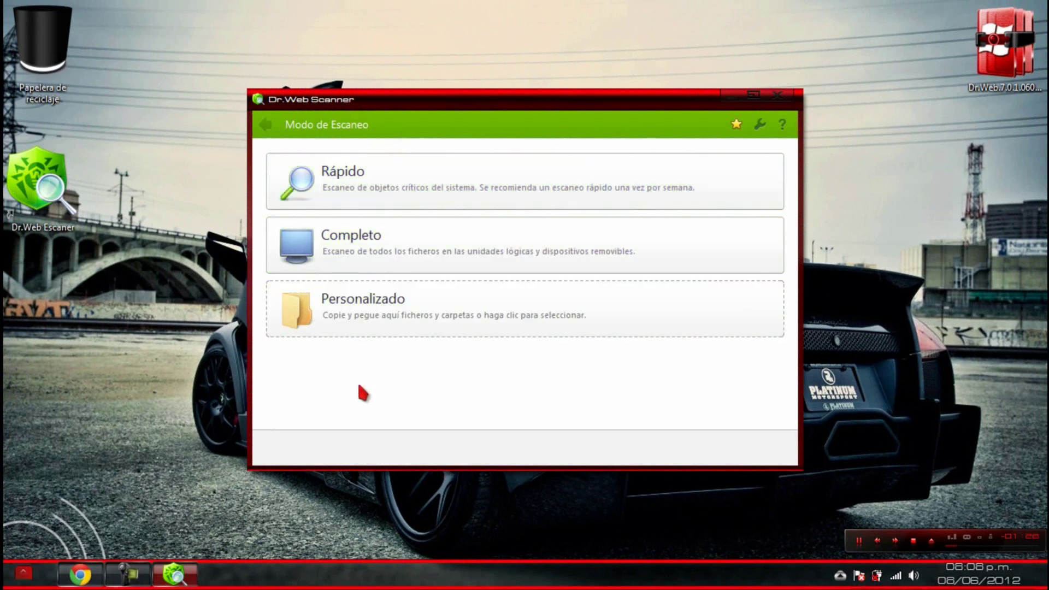
- Open the Scanner settings and review Acciones, keeping cure for infected files
left_click(760, 133)
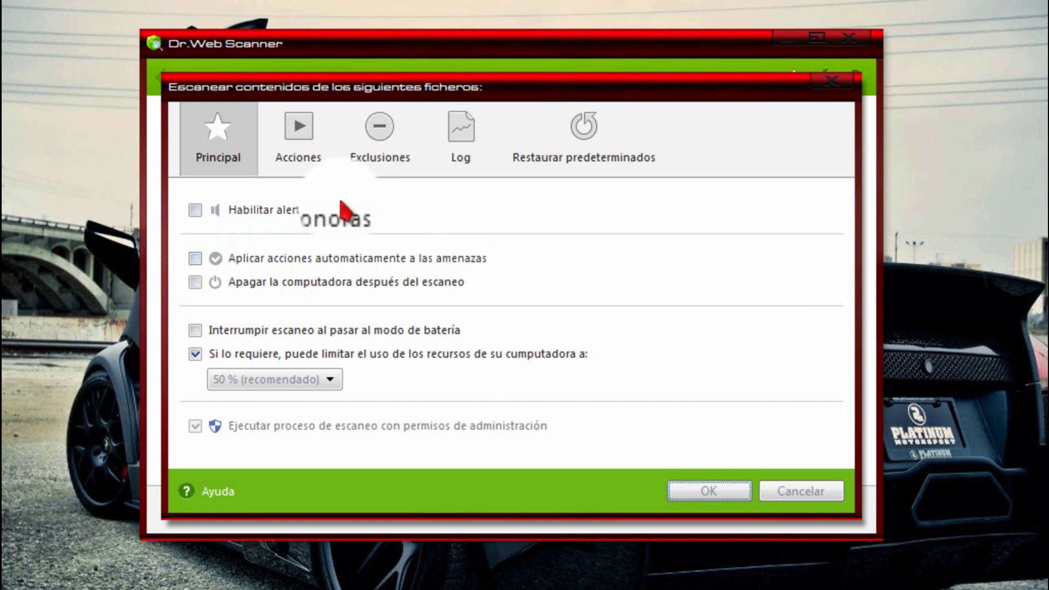
left_click(299, 136)
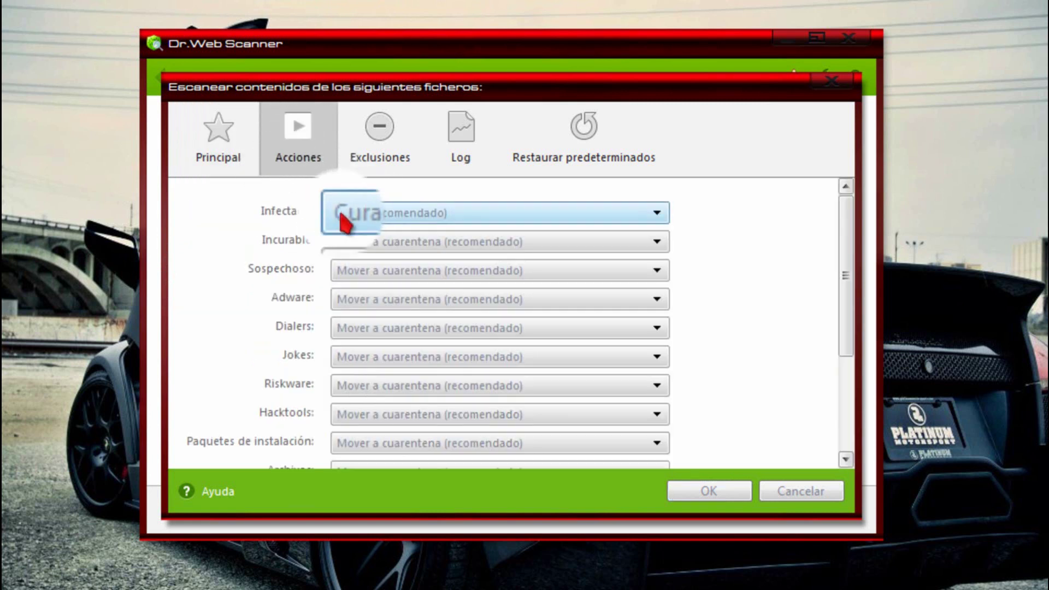
left_click(390, 216)
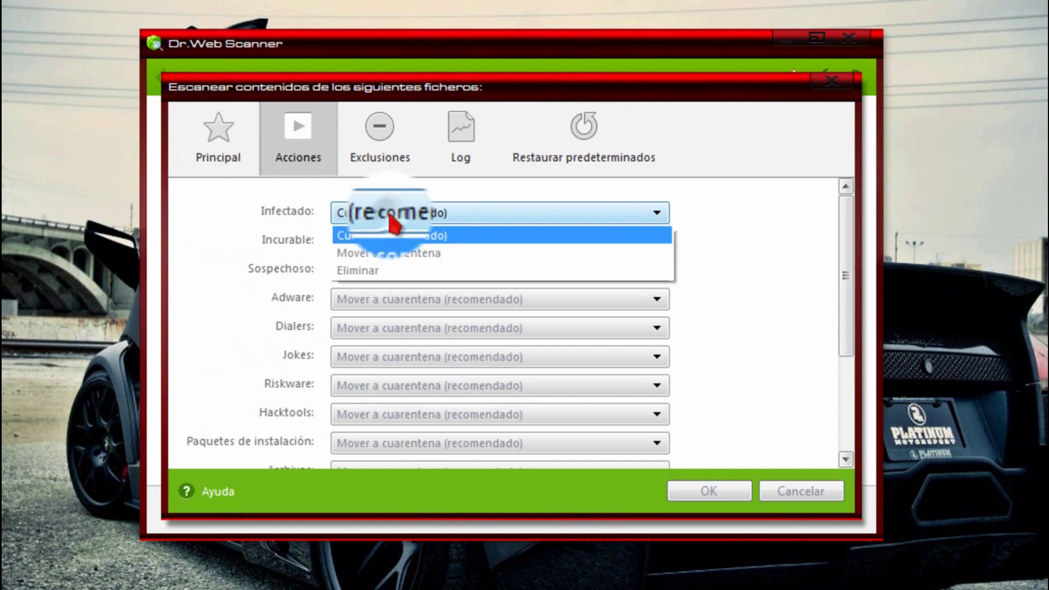
left_click(390, 230)
- Look through the Exclusiones, Log and Principal tabs, then cancel without changes
left_click(377, 136)
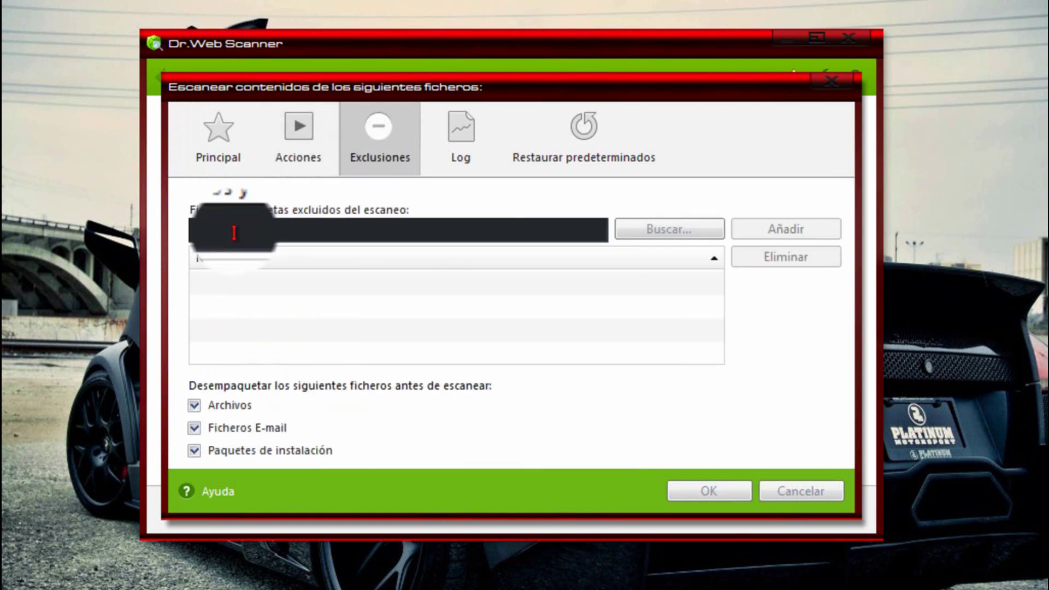
left_click(356, 233)
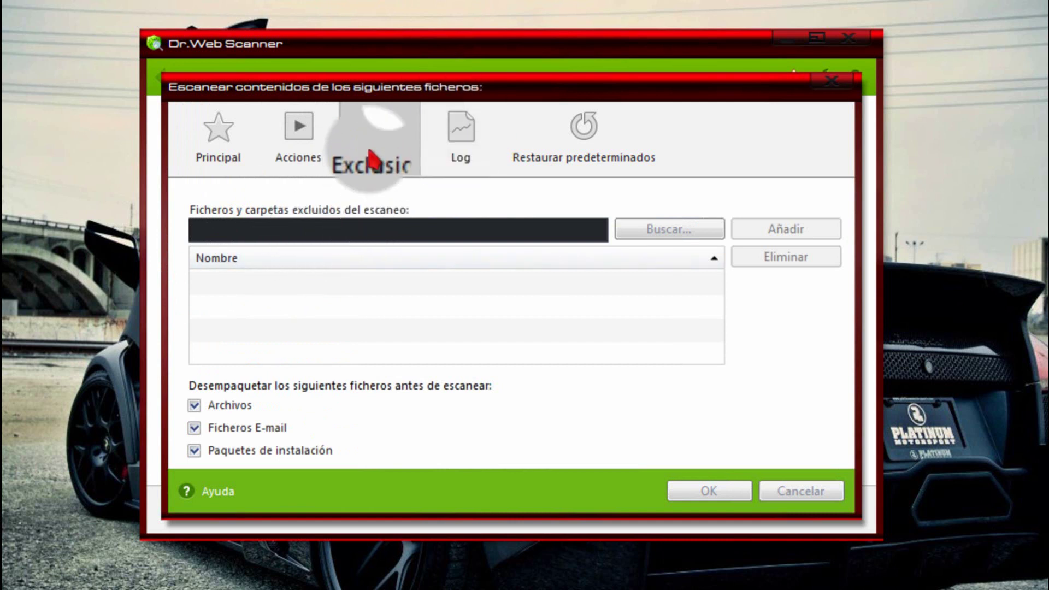
left_click(472, 158)
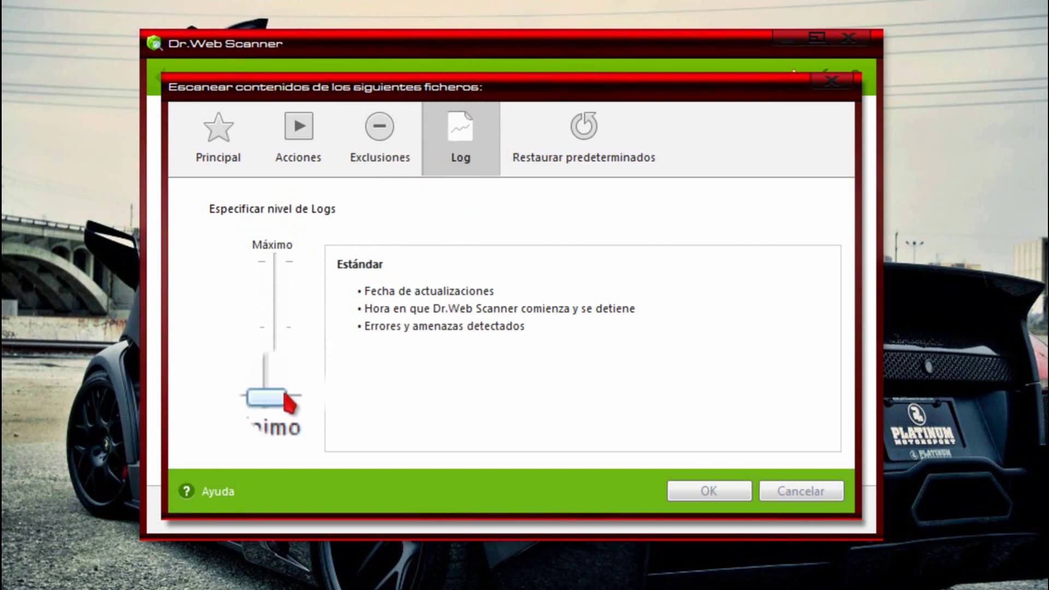
left_click(235, 134)
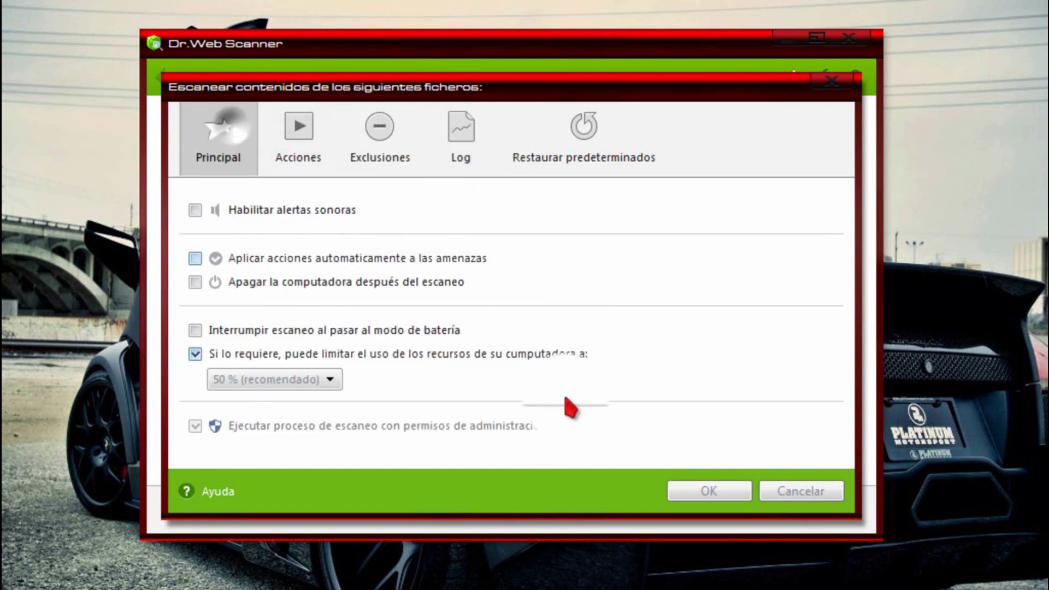
left_click(784, 495)
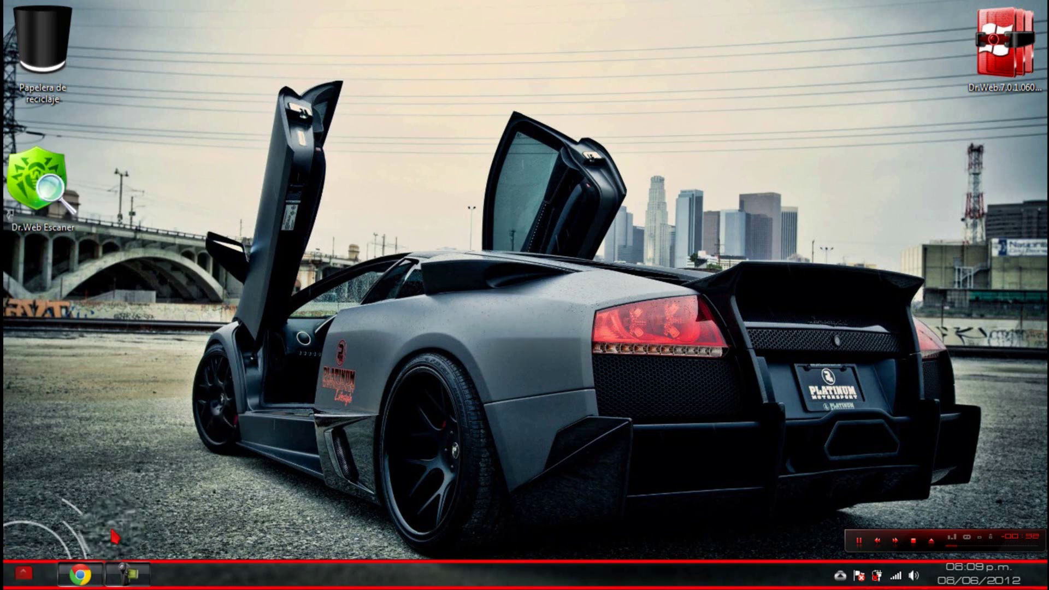
- Bring Chrome back to the YouTube tab and scroll through the partner channel pages
left_click(73, 574)
left_click(60, 8)
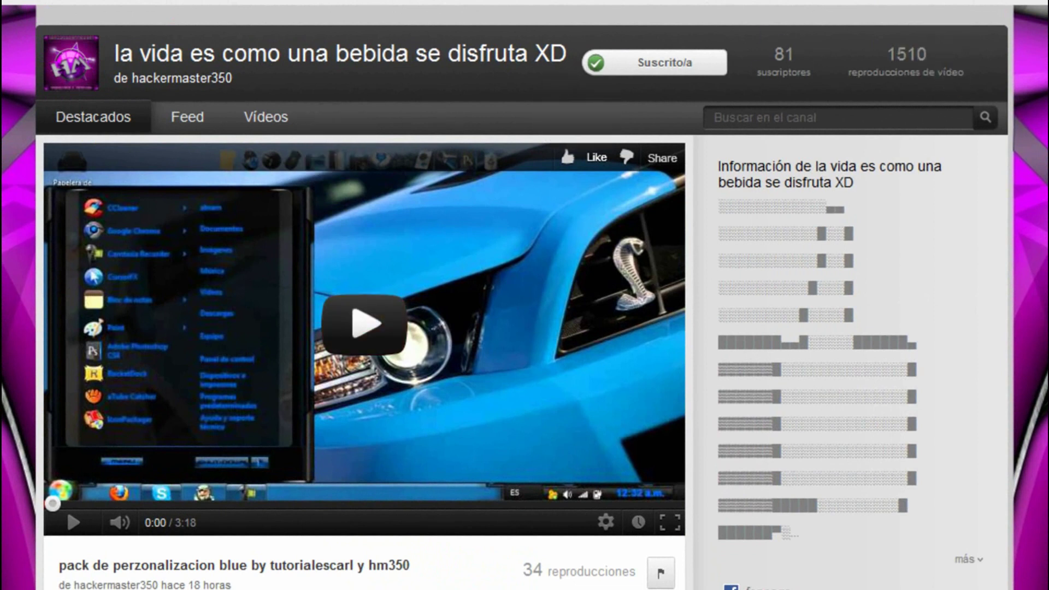
scroll(361, 296, "down", 15)
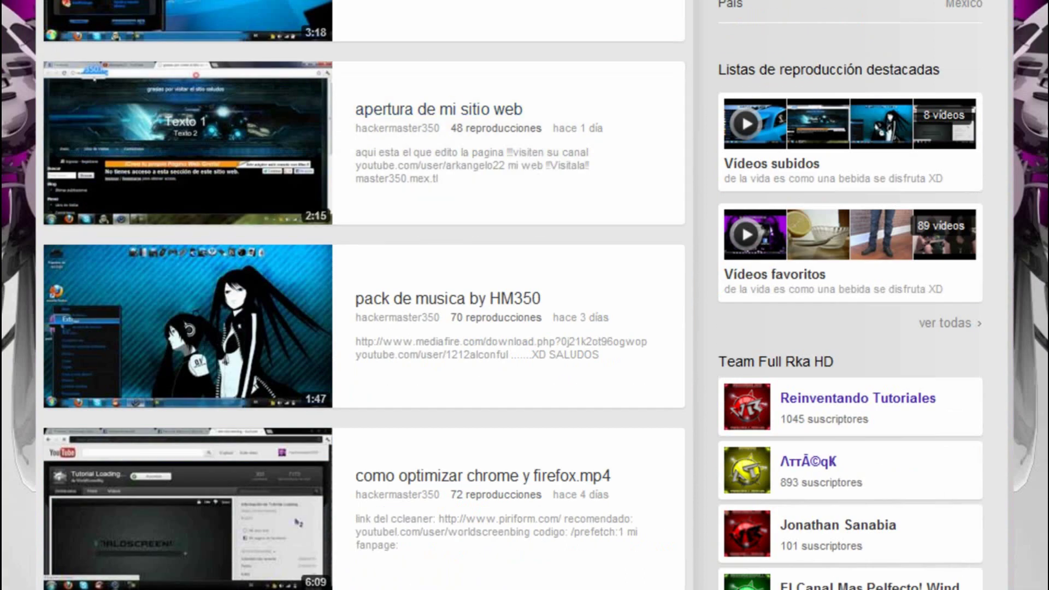
scroll(364, 295, "down", 7)
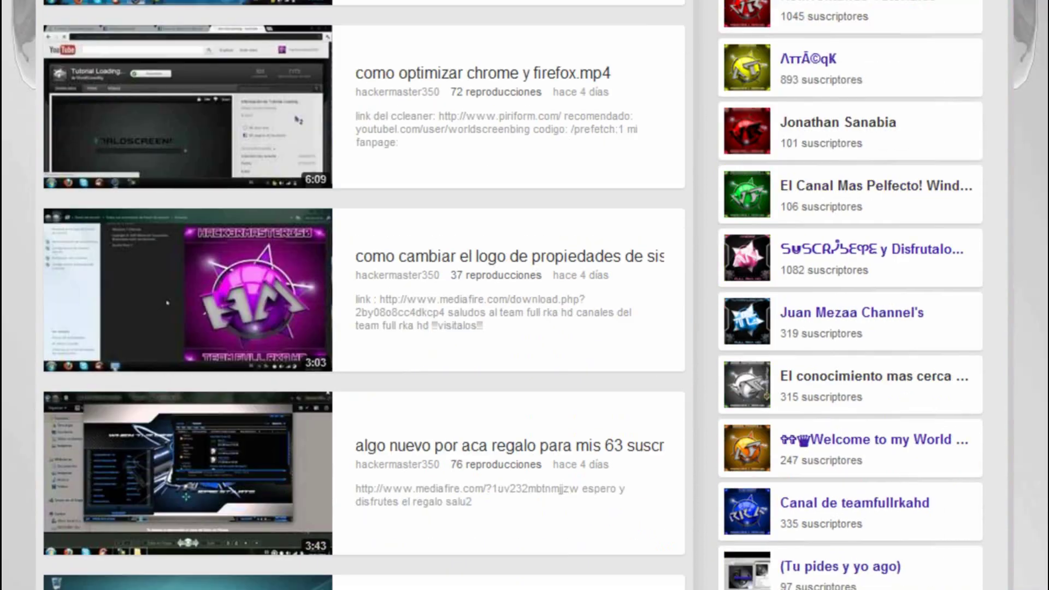
scroll(361, 295, "down", 12)
scroll(360, 295, "up", 20)
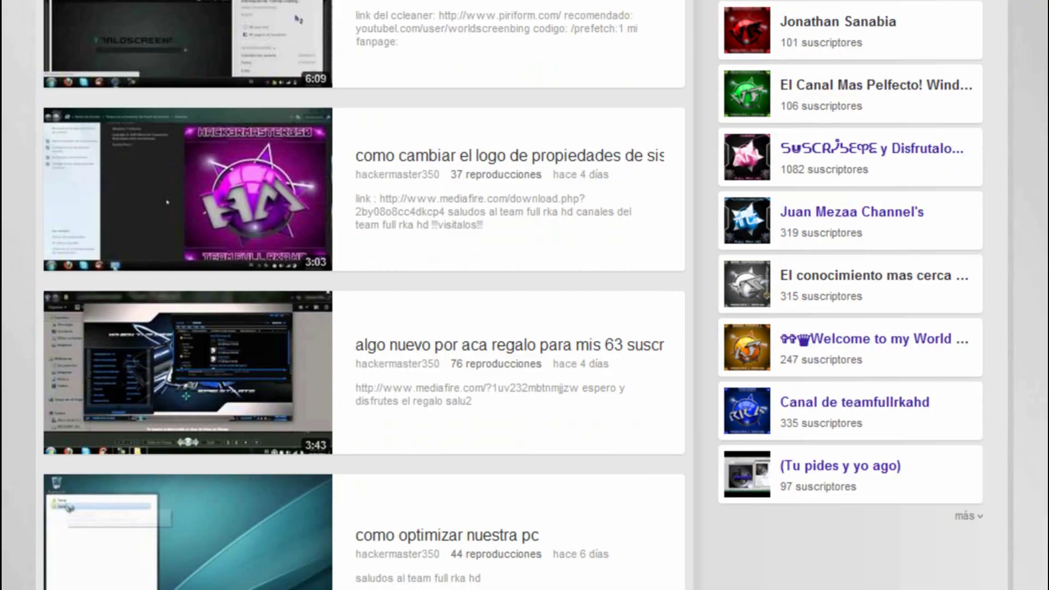
scroll(360, 295, "up", 12)
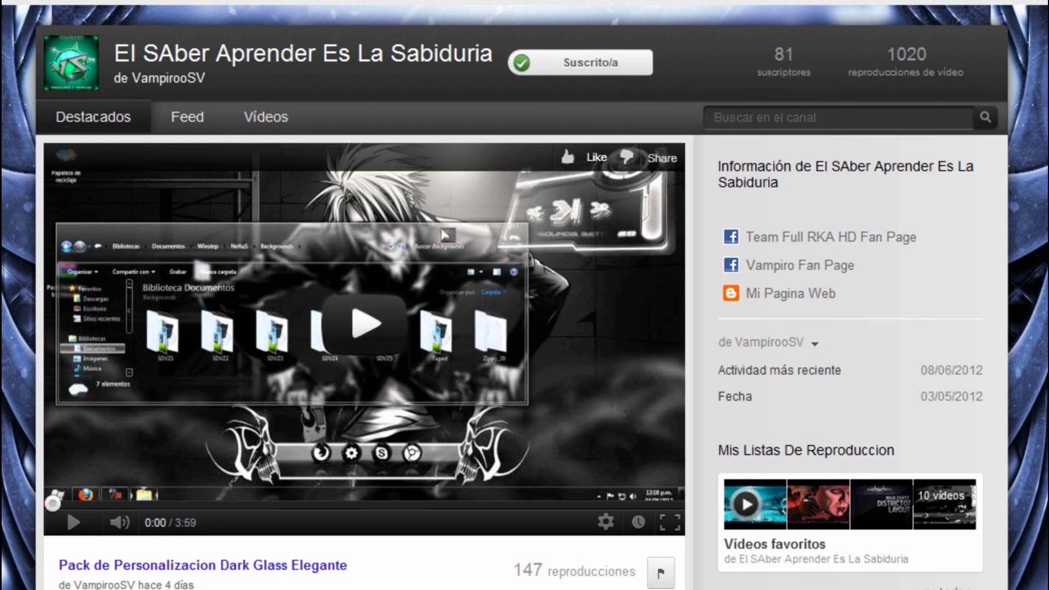
scroll(361, 295, "down", 12)
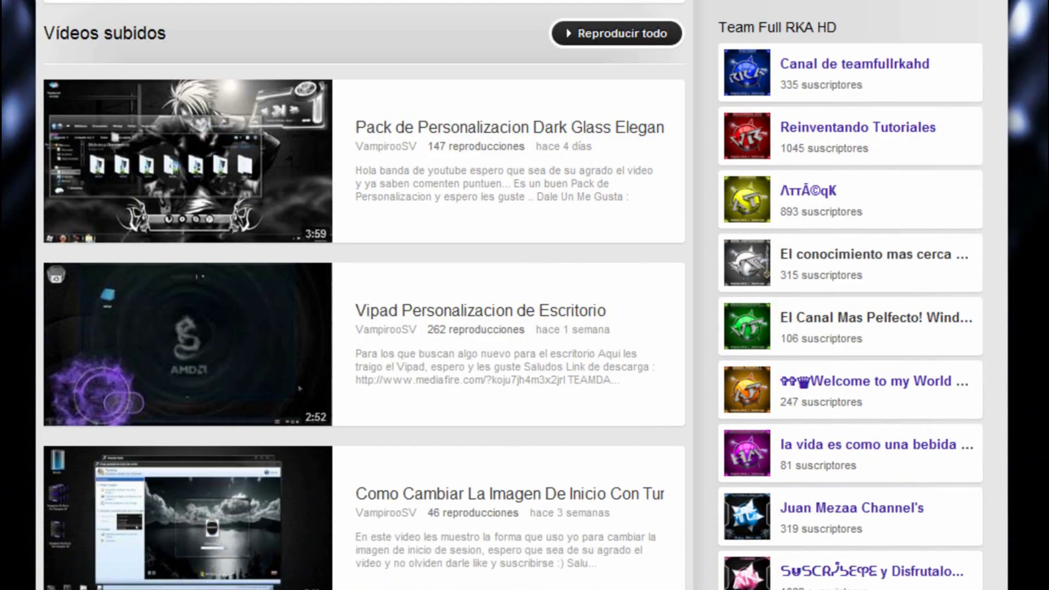
scroll(193, 272, "down", 11)
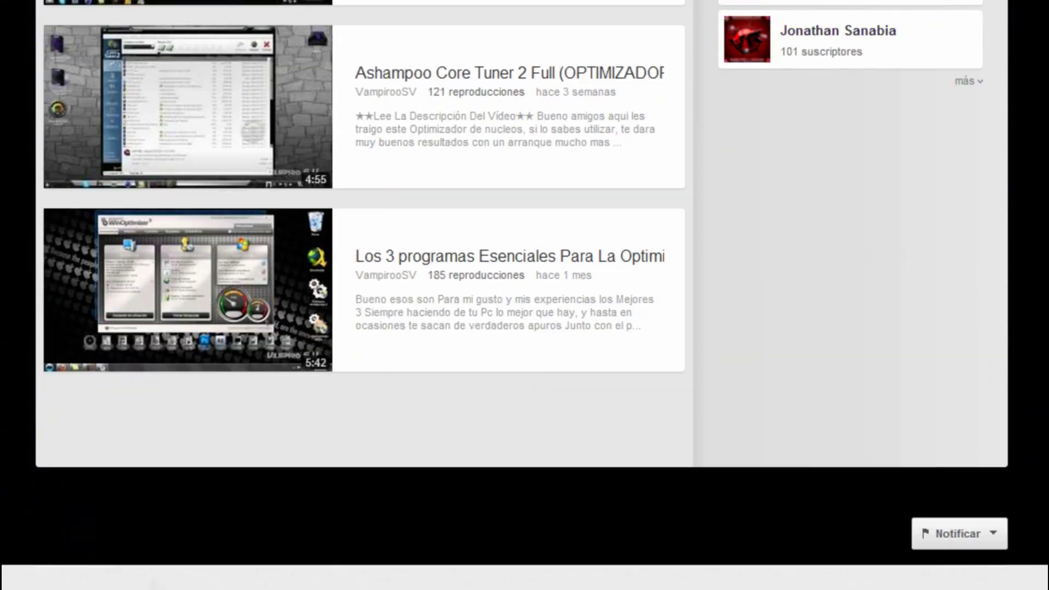
scroll(445, 172, "up", 20)
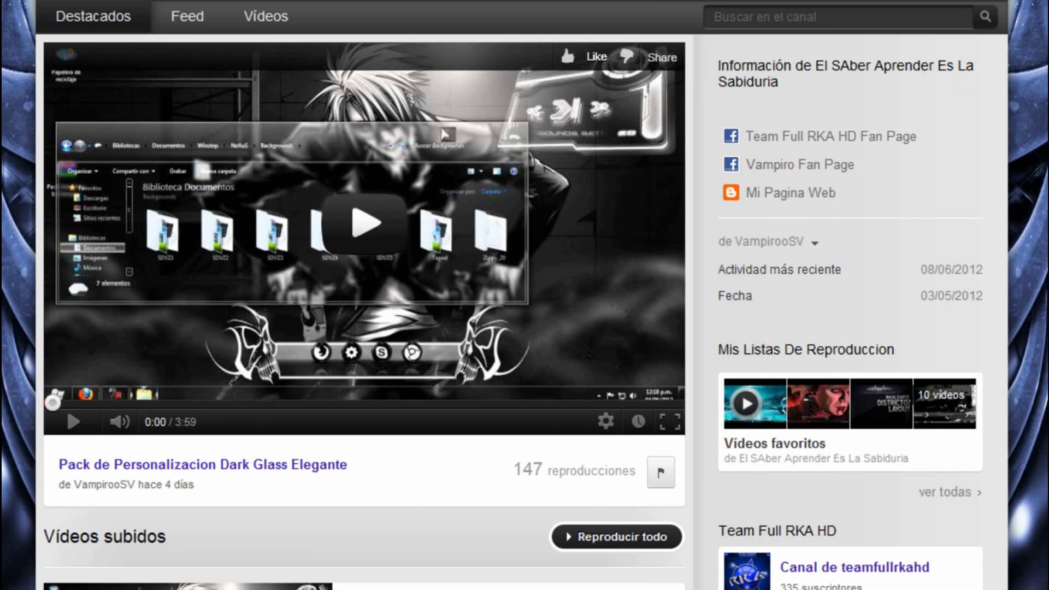
scroll(525, 295, "up", 2)
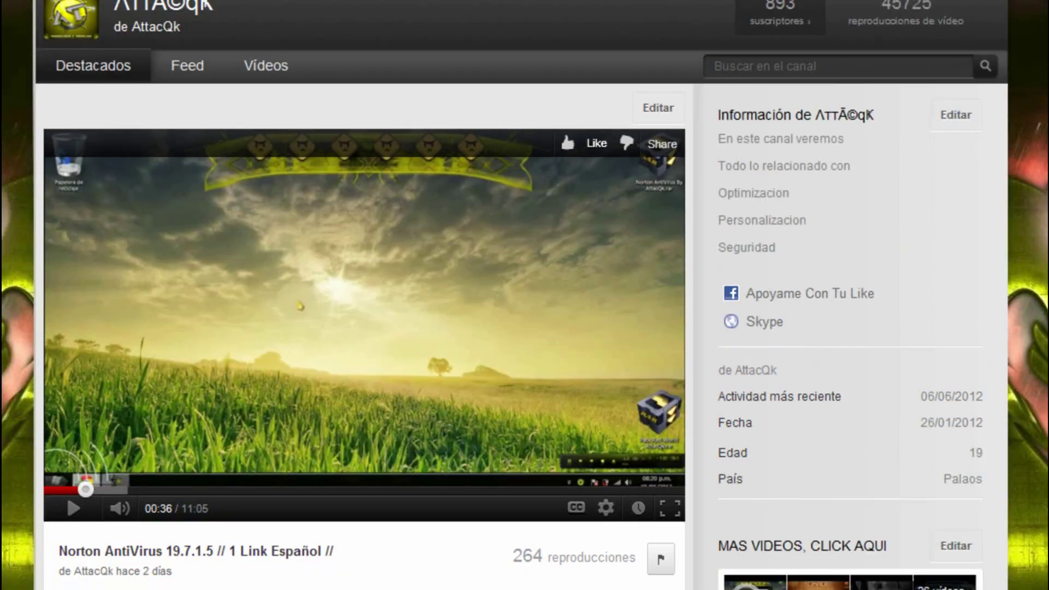
- Scroll the channel's uploads, then show its Feed filtered to Comentarios and start a post
scroll(273, 262, "down", 5)
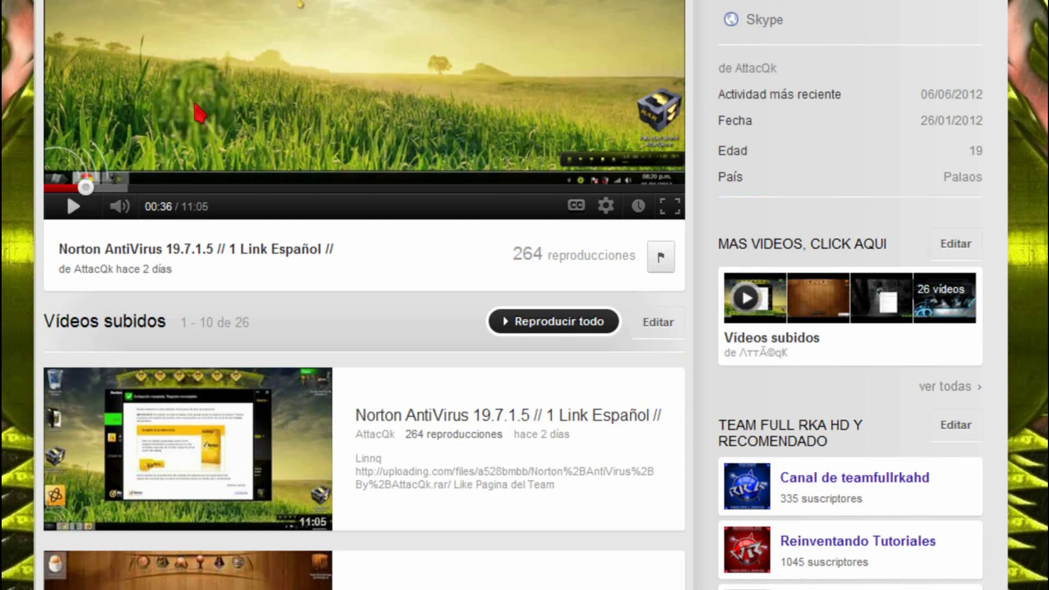
scroll(365, 295, "down", 20)
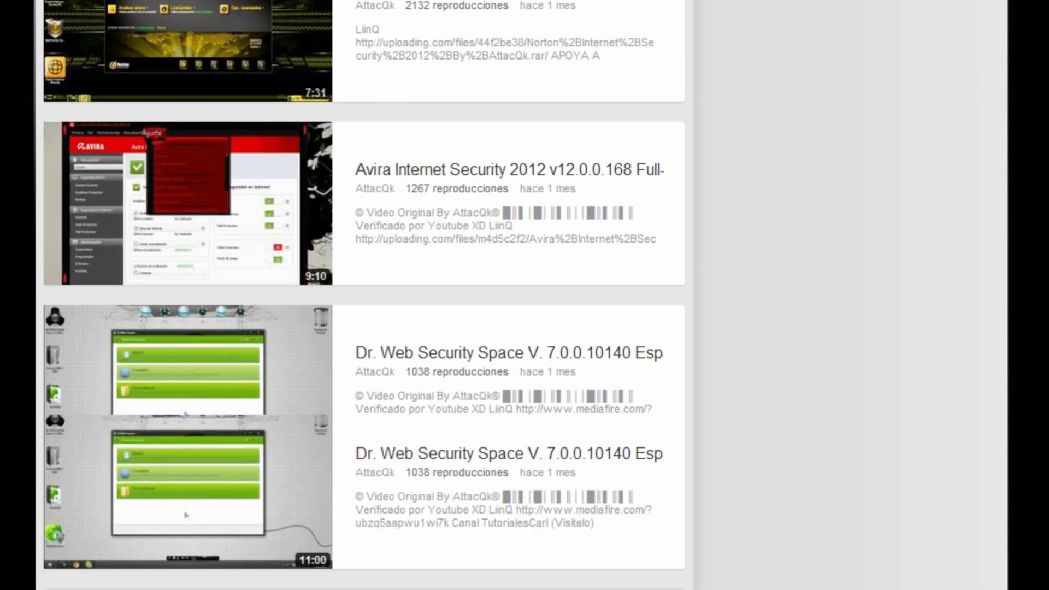
scroll(365, 295, "up", 20)
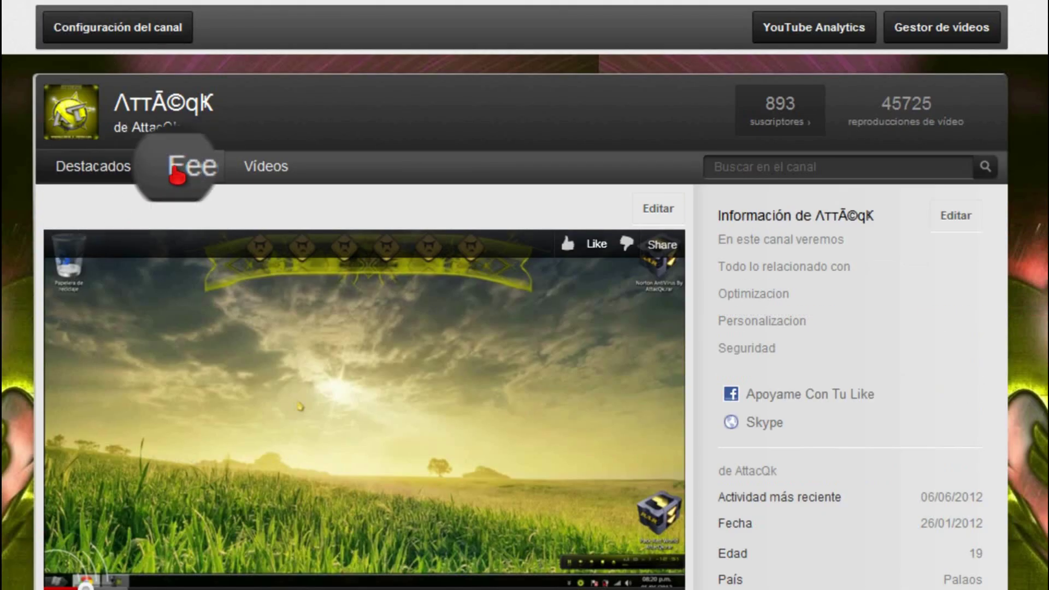
left_click(181, 263)
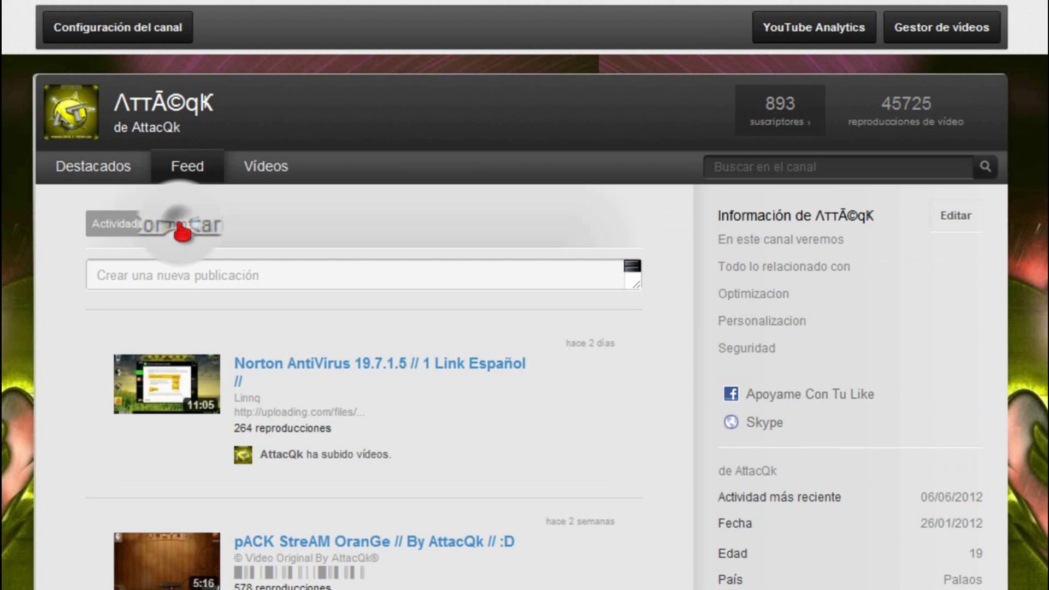
left_click(182, 225)
left_click(186, 281)
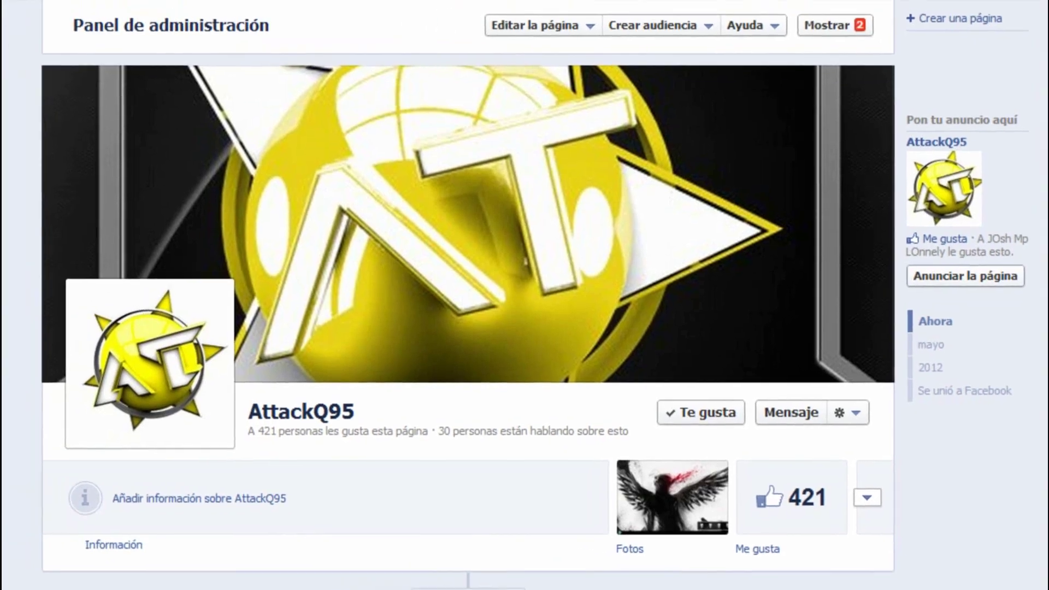
- Scroll the Facebook team fan page and click into the Escribe algo post box
scroll(787, 257, "down", 5)
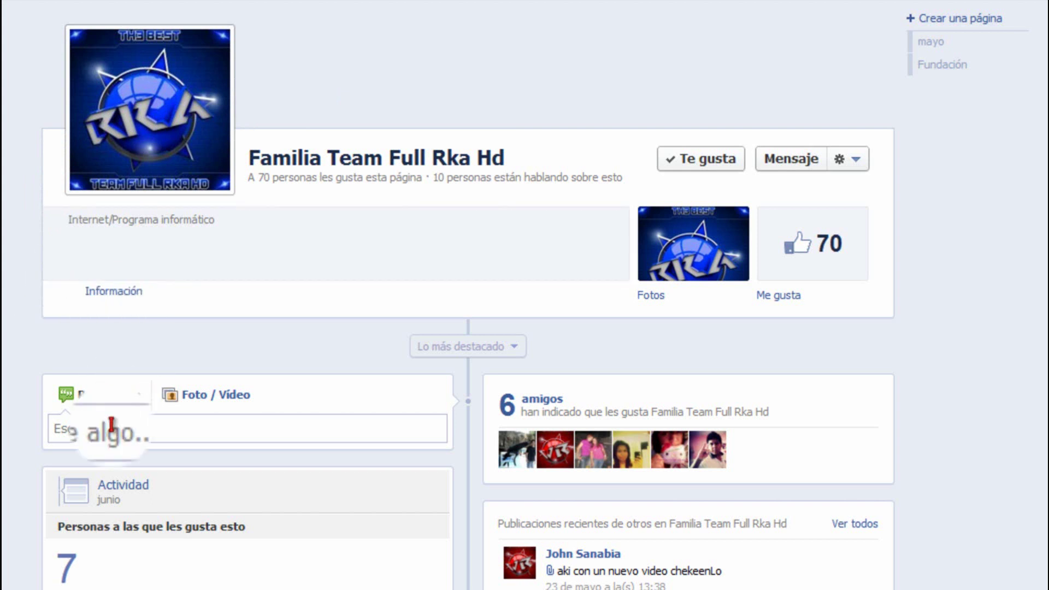
left_click(93, 429)
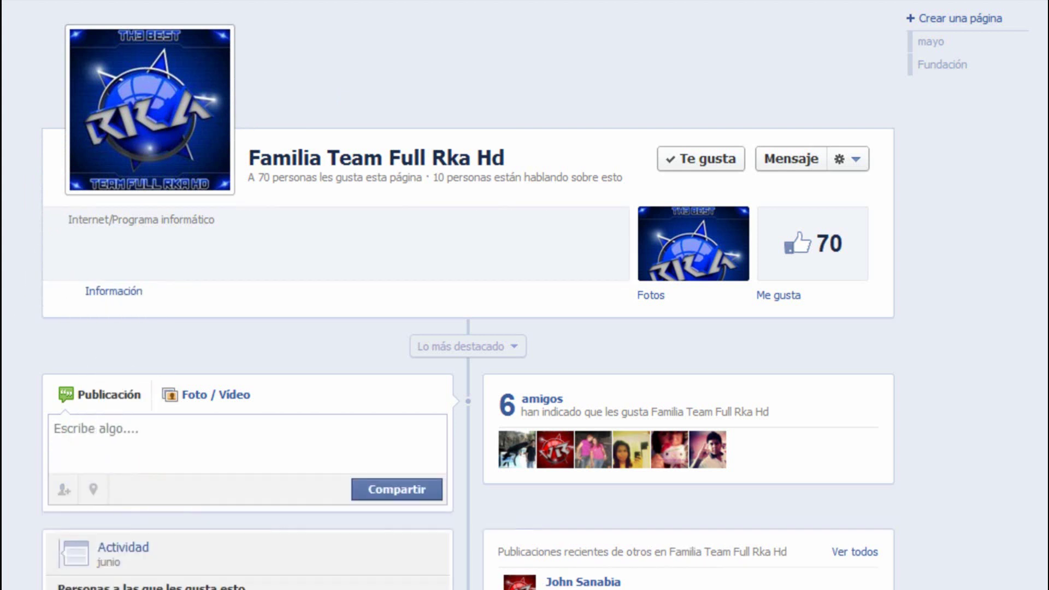